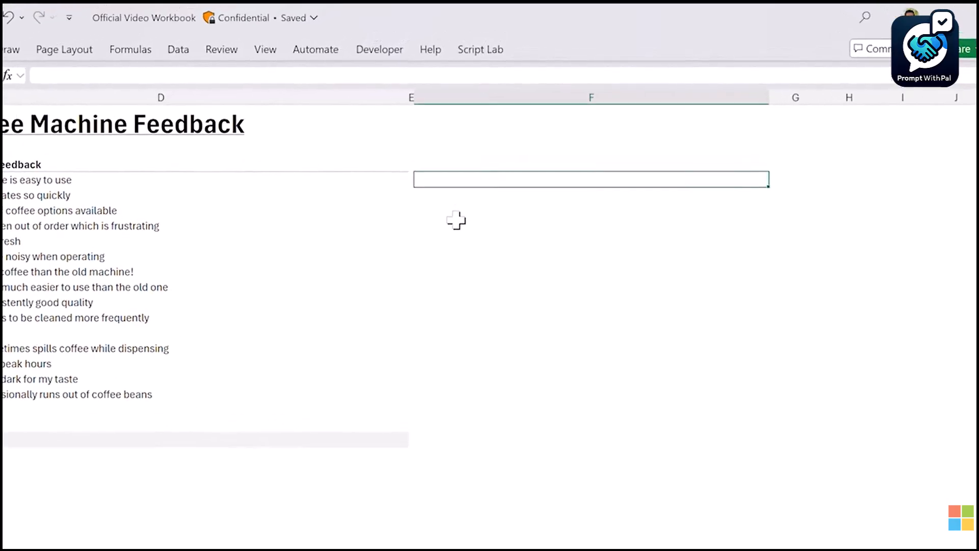
pyautogui.write('=')
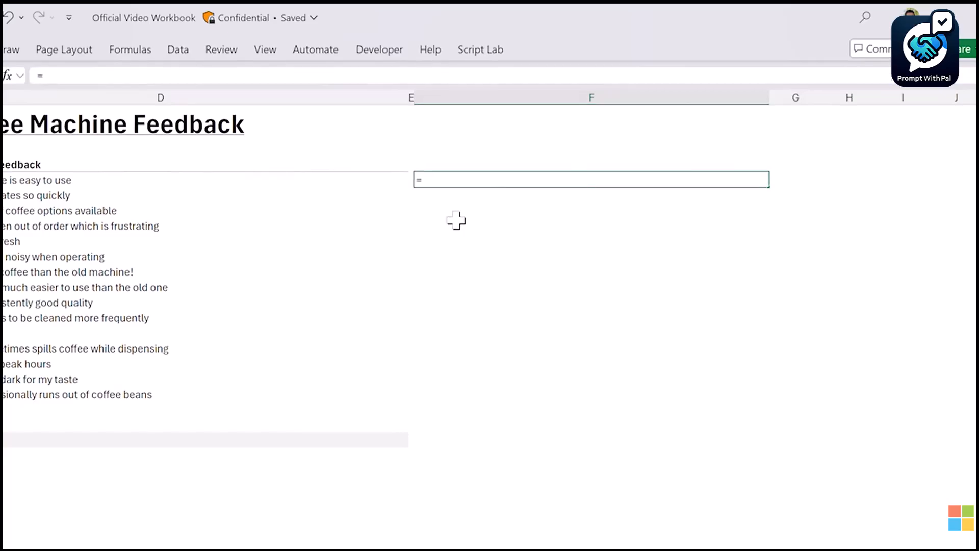
pyautogui.write('copi')
pyautogui.press('Tab')
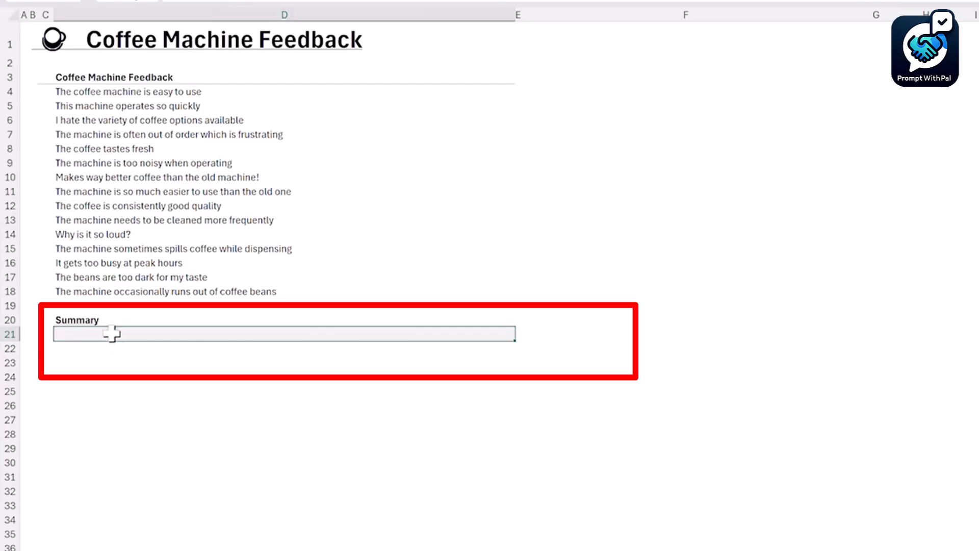
# - In D21, enter a COPILOT formula with the prompt "Summarize this feedback into a paragraph" and the feedback in D4:D18 as context
pyautogui.write('=')
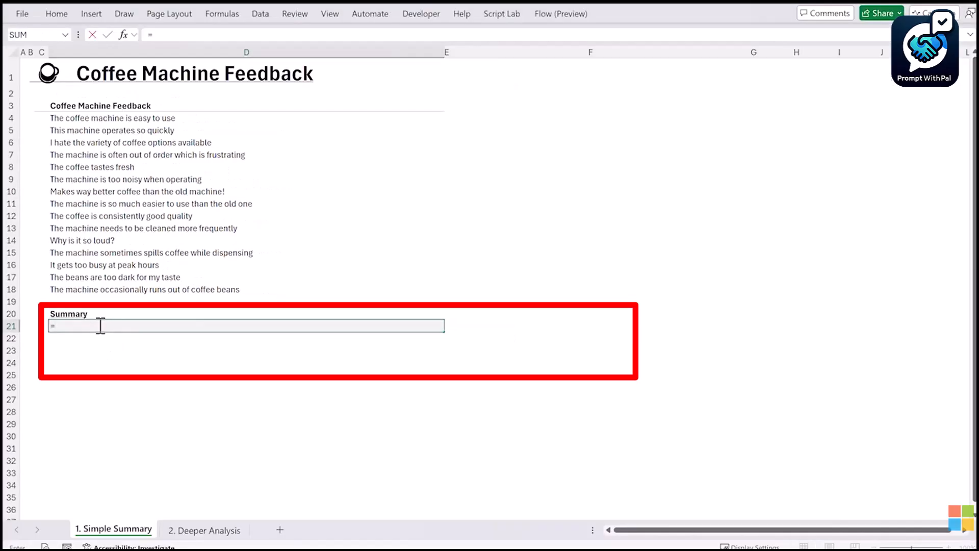
pyautogui.write('cop')
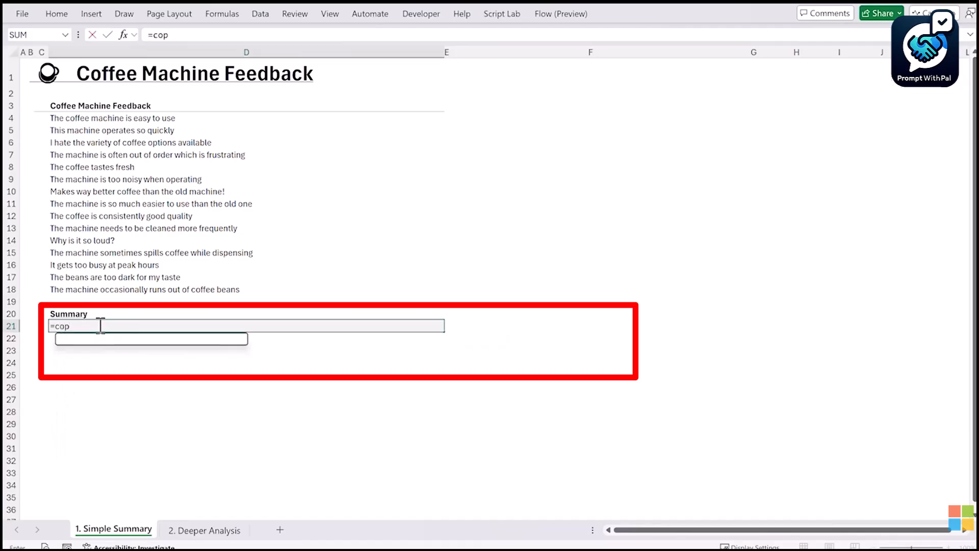
pyautogui.press('Tab')
pyautogui.write('"Summa')
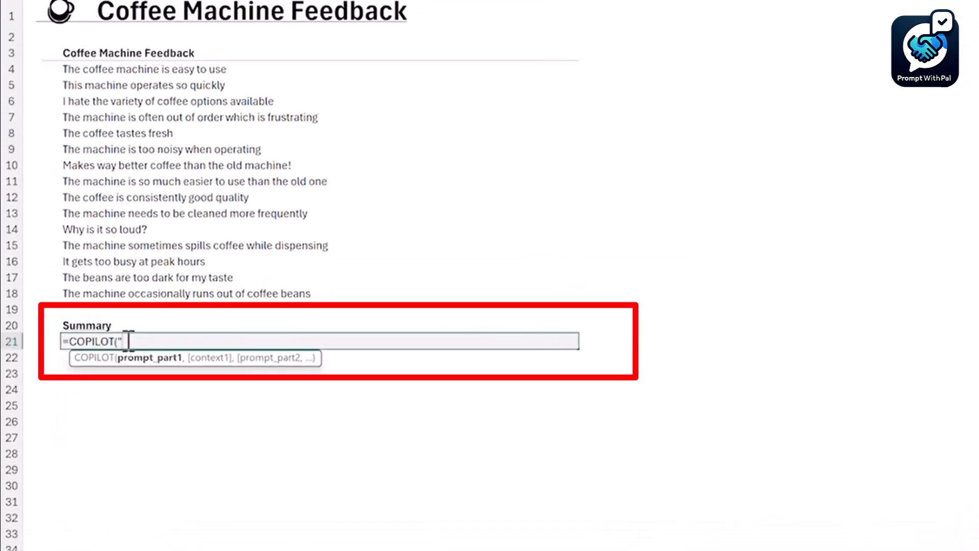
pyautogui.write('riz')
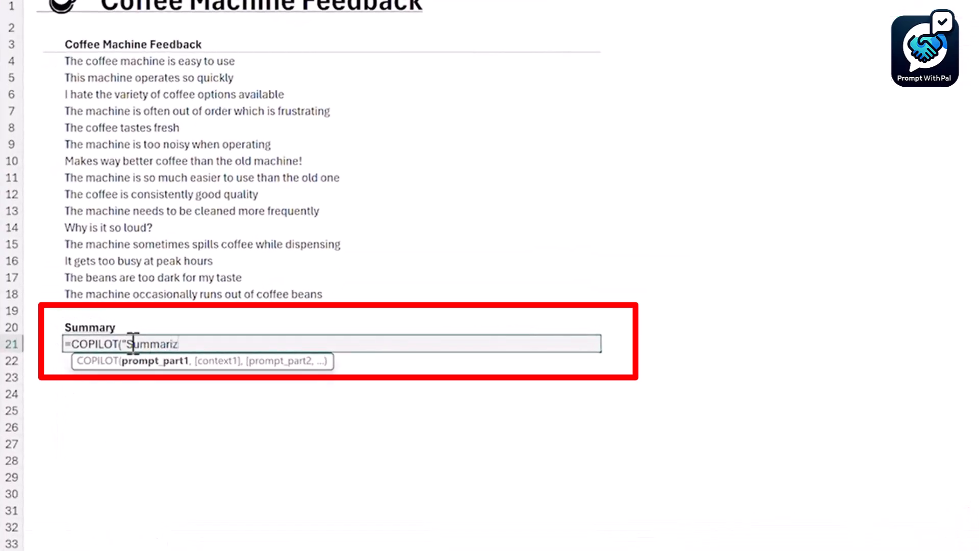
pyautogui.write('e this feedback in')
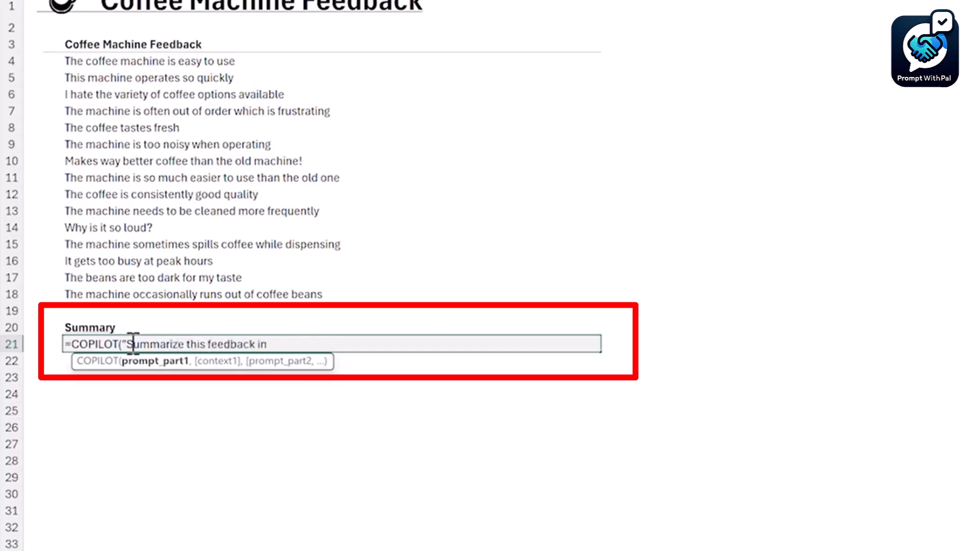
pyautogui.write('to a paragraph",')
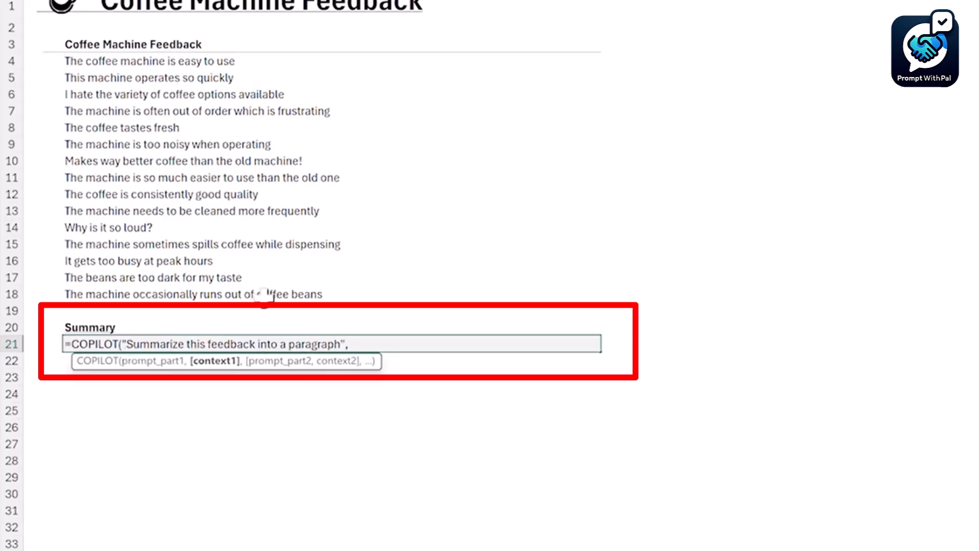
pyautogui.moveTo(183, 61); pyautogui.dragTo(166, 294)
pyautogui.press('Return')
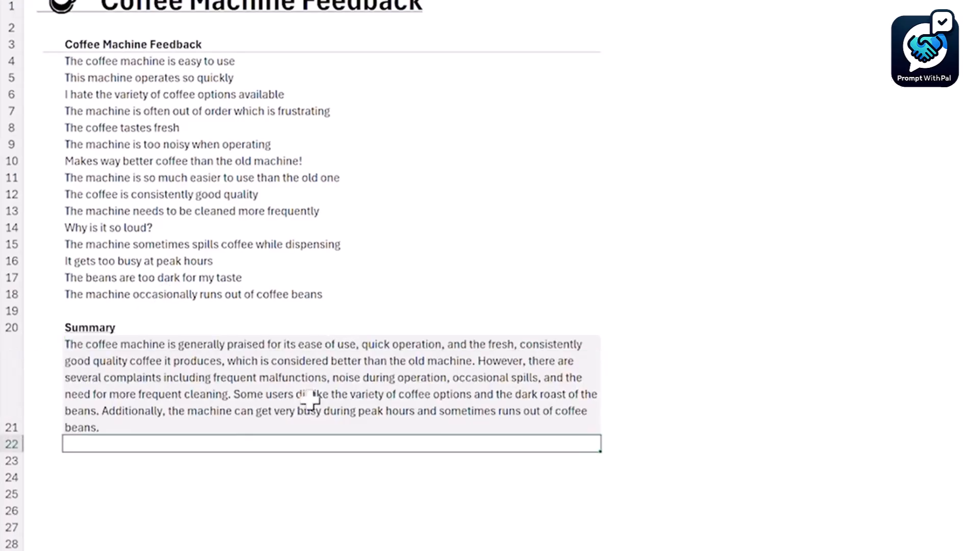
# - Change the prompt in the D21 summary formula to ask for a sentence instead of a paragraph
pyautogui.click(331, 396)
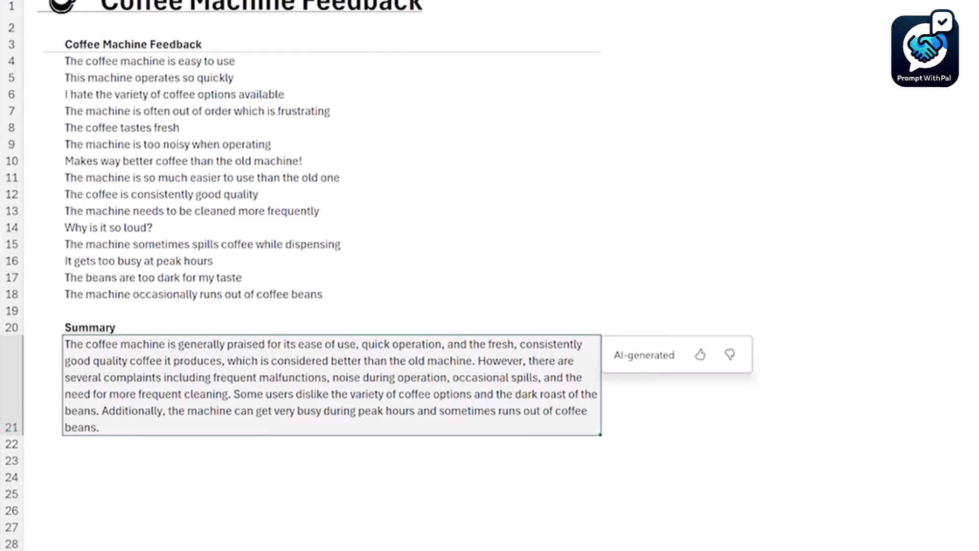
pyautogui.press('F2')
pyautogui.press('BackSpace')
pyautogui.press('BackSpace')
pyautogui.press('BackSpace')
pyautogui.press('BackSpace')
pyautogui.press('BackSpace')
pyautogui.press('BackSpace')
pyautogui.press('BackSpace')
pyautogui.press('BackSpace')
pyautogui.press('BackSpace')
pyautogui.press('BackSpace')
pyautogui.write('sentence"')
pyautogui.press('Return')
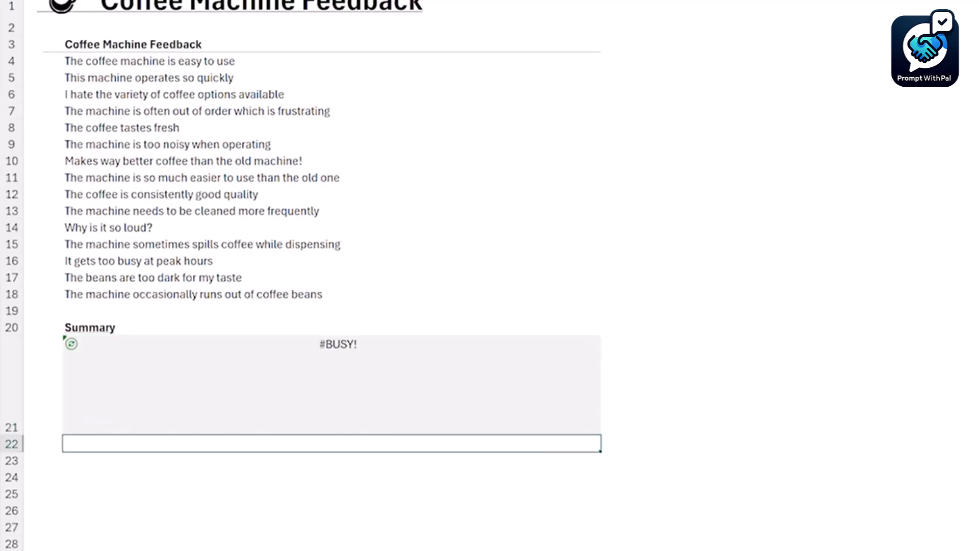
pyautogui.click(331, 385)
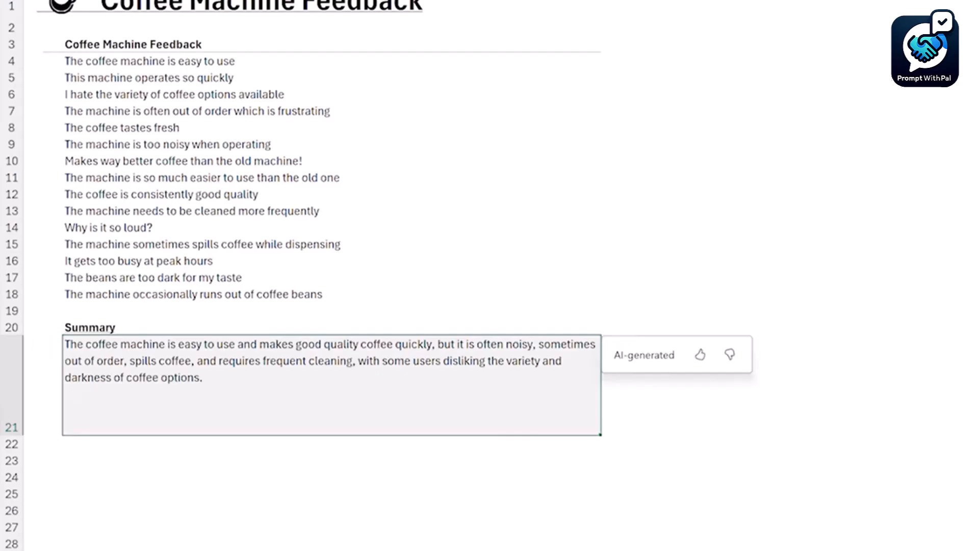
pyautogui.press('Down')
pyautogui.press('Up')
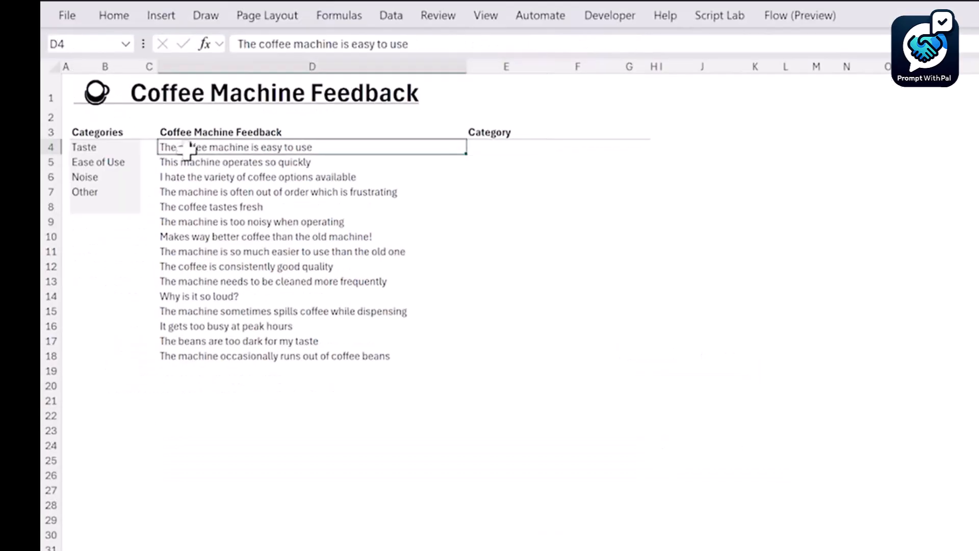
pyautogui.hotkey('ctrl', 'shift', 'Down')
pyautogui.moveTo(116, 146); pyautogui.dragTo(104, 191)
pyautogui.press('Down')
pyautogui.press('Down')
pyautogui.press('Down')
pyautogui.press('Down')
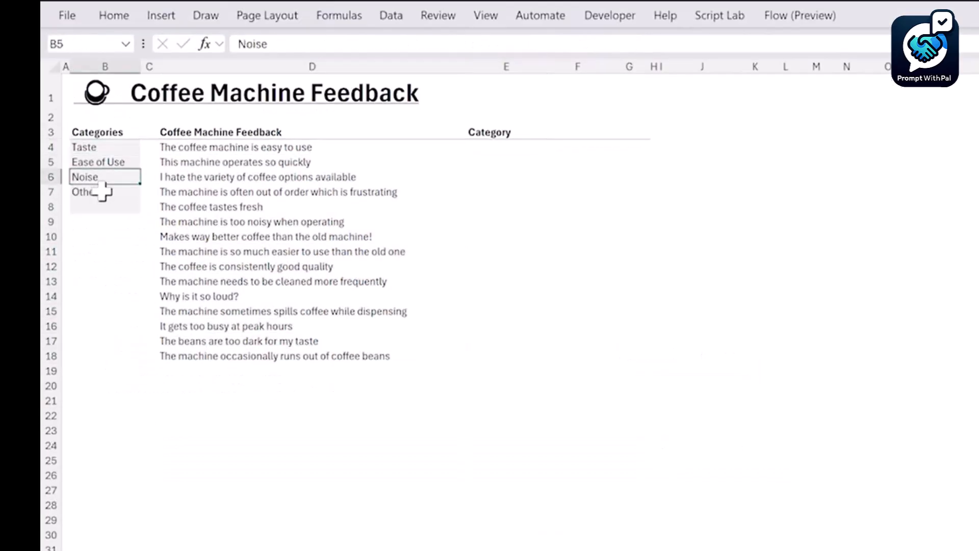
# - Fill the Category column from E4 with =COPILOT("Categorize this feedback",D4:D18,"into one of these categories",B4:B8)
pyautogui.click(496, 150)
pyautogui.write('=COPILOT("Cat')
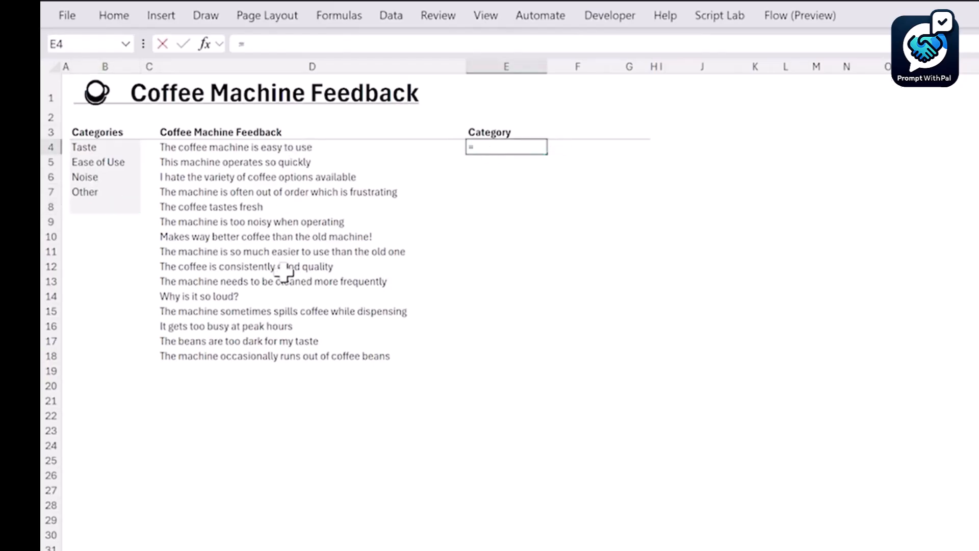
pyautogui.write('egori')
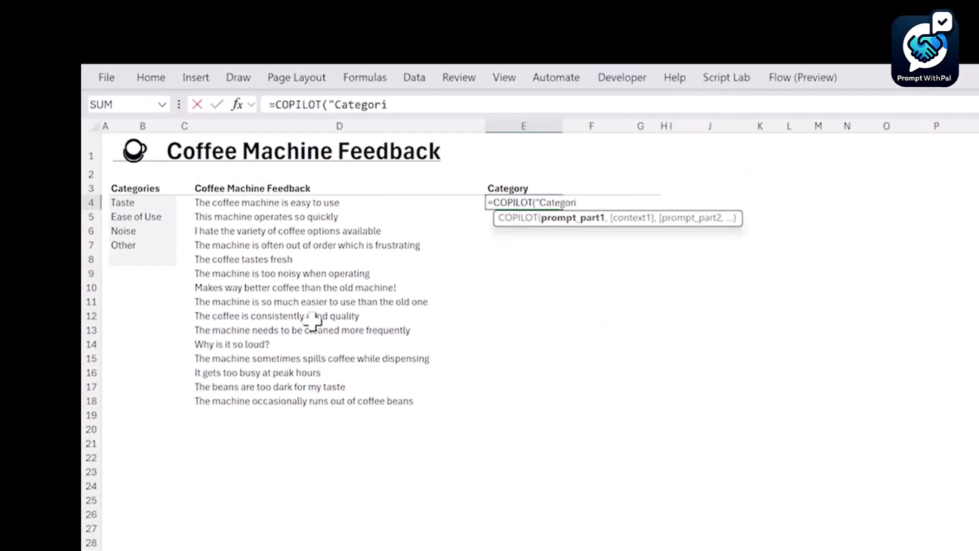
pyautogui.write('ze this feedback",')
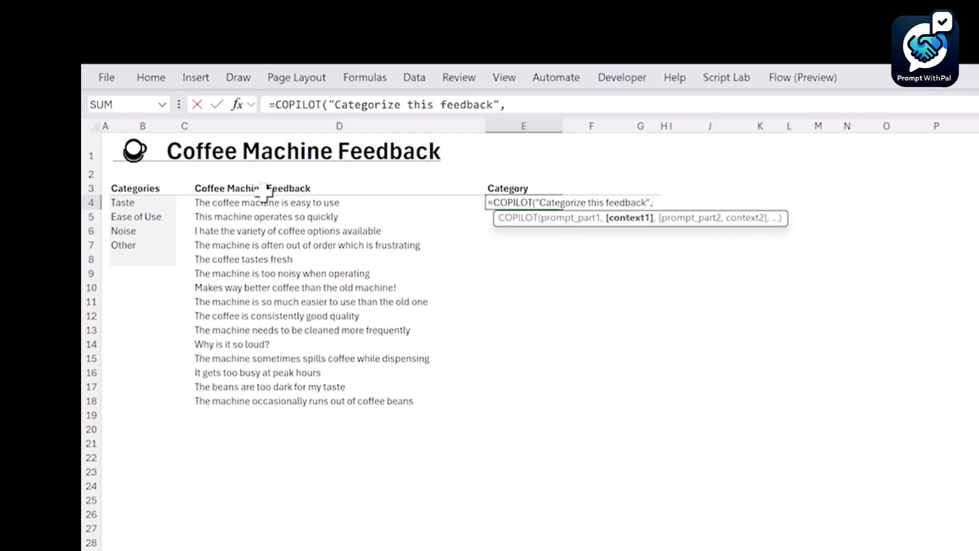
pyautogui.moveTo(260, 202); pyautogui.dragTo(267, 401)
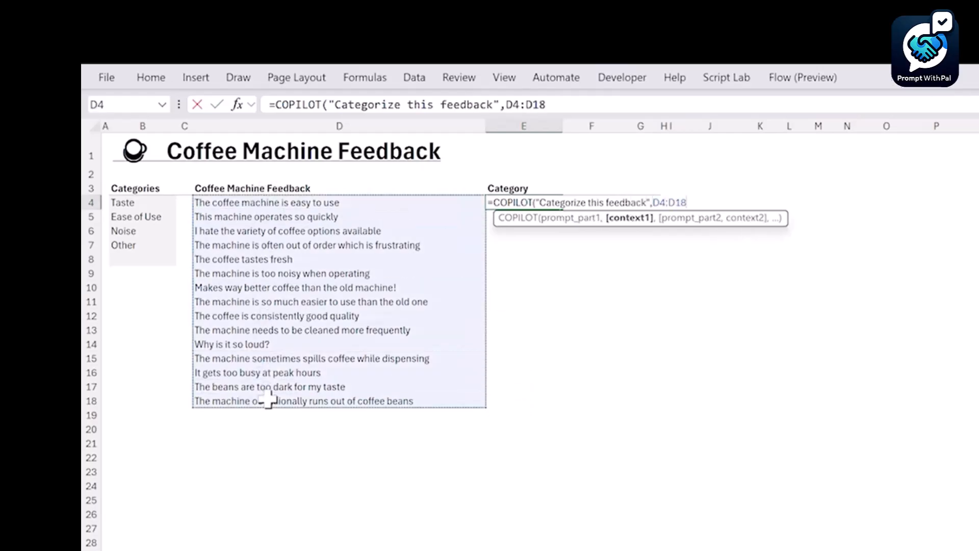
pyautogui.write(',"into on')
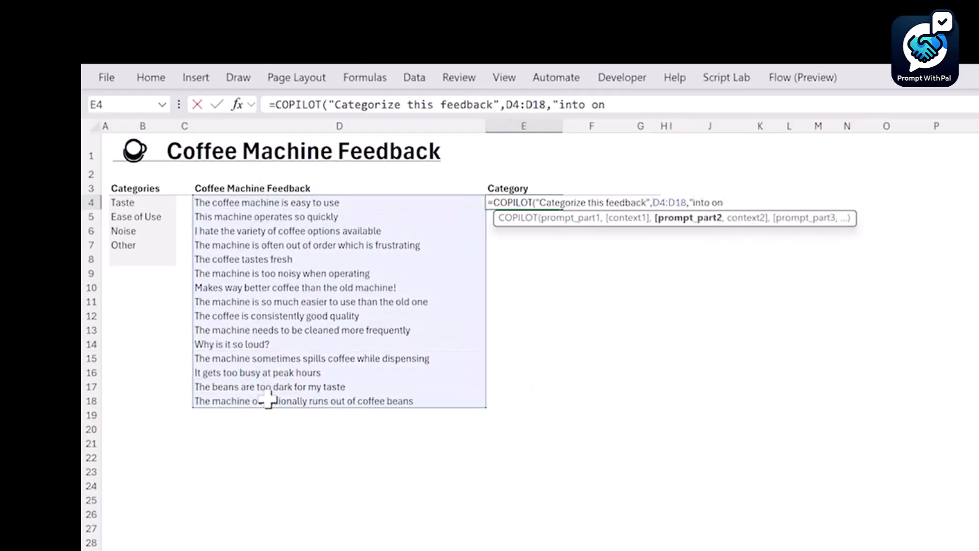
pyautogui.write('e of these categ')
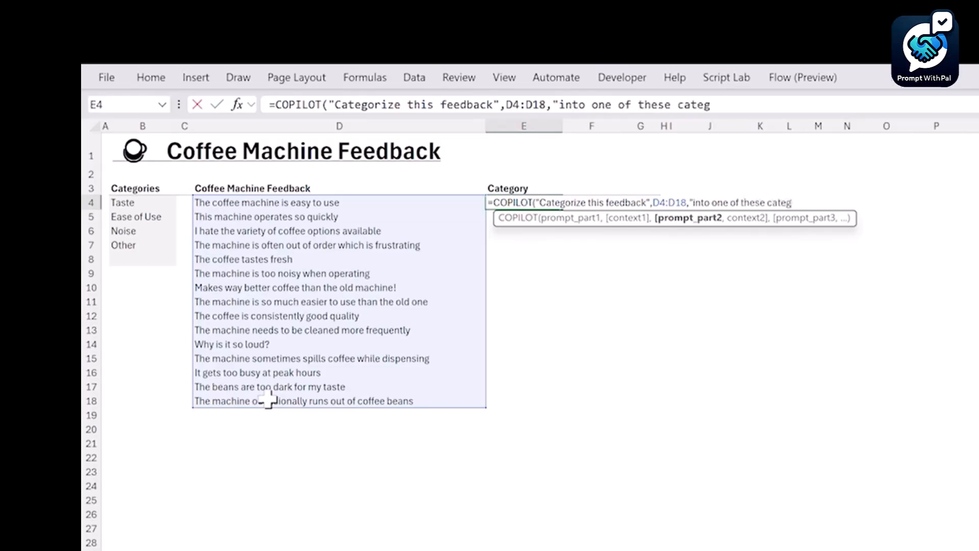
pyautogui.write('ories",')
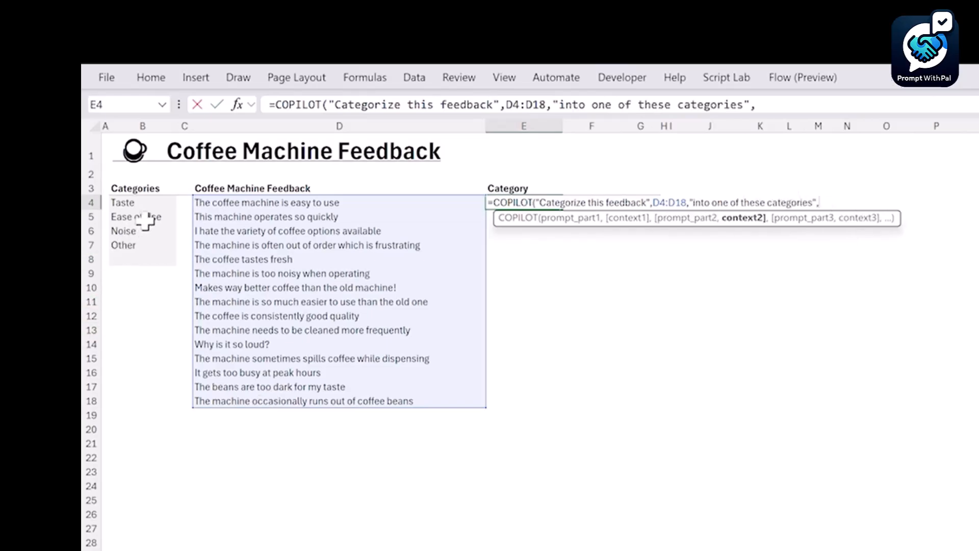
pyautogui.moveTo(143, 203); pyautogui.dragTo(145, 260)
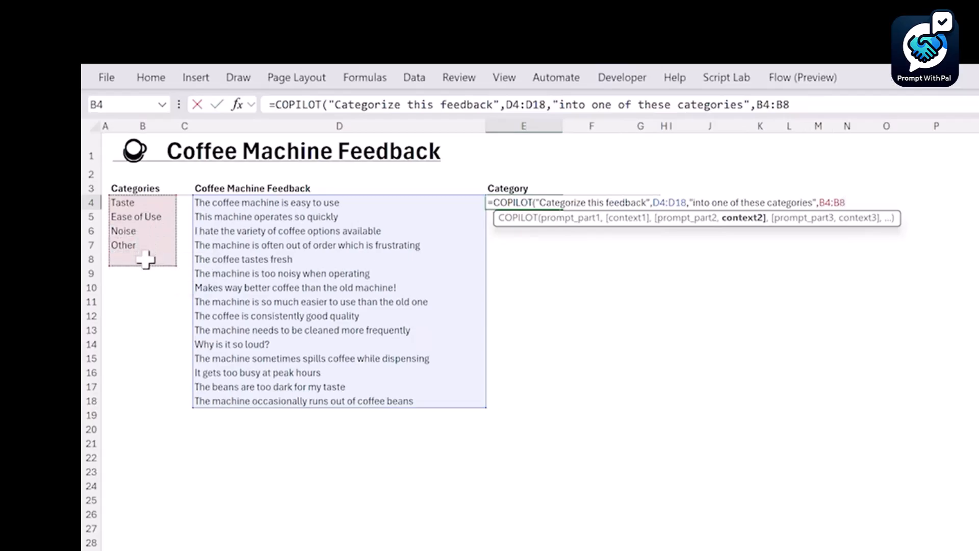
pyautogui.press('Return')
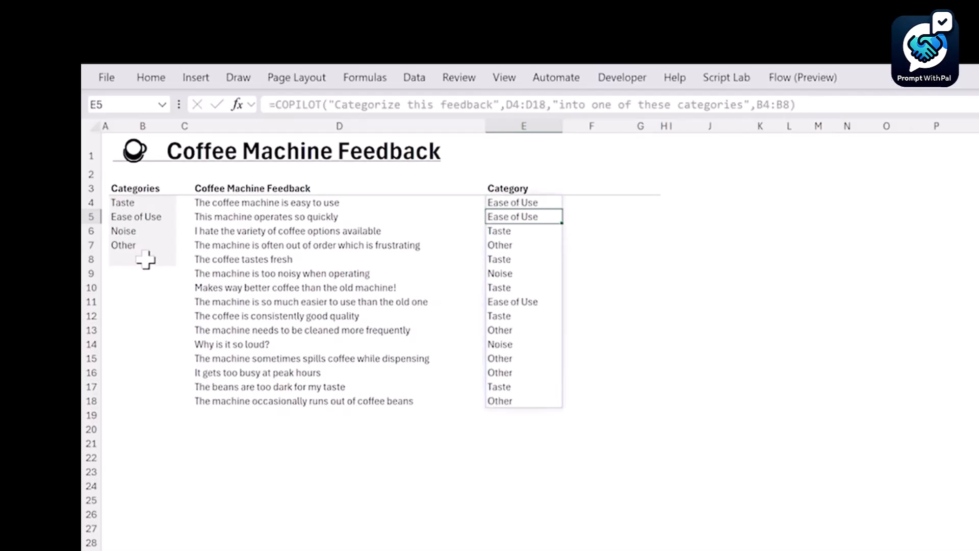
# - Add the column headers "Sentiment" in F3 and "Emoji" in G3
pyautogui.press('Up')
pyautogui.press('Up')
pyautogui.press('Right')
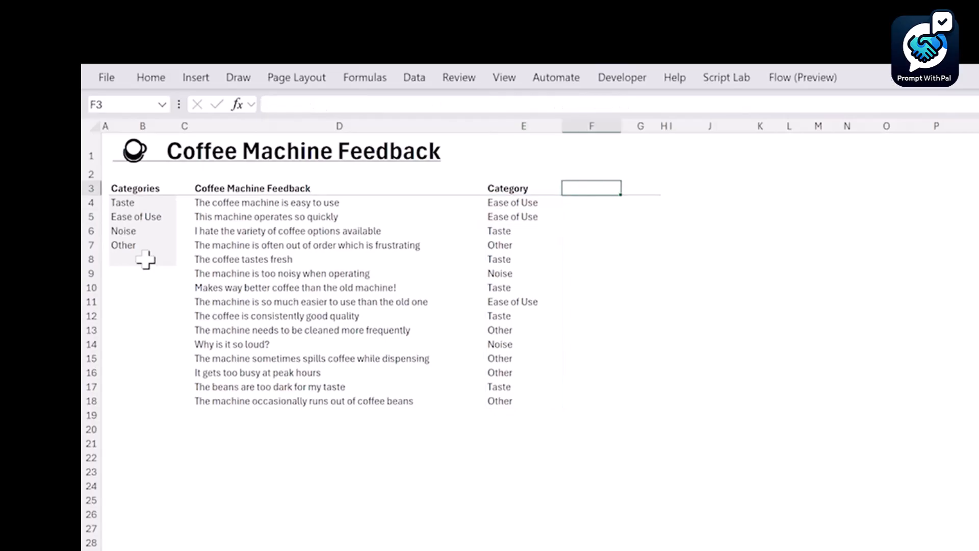
pyautogui.write('Sentiment')
pyautogui.press('Return')
pyautogui.press('Right')
pyautogui.press('Up')
pyautogui.write('Emoji')
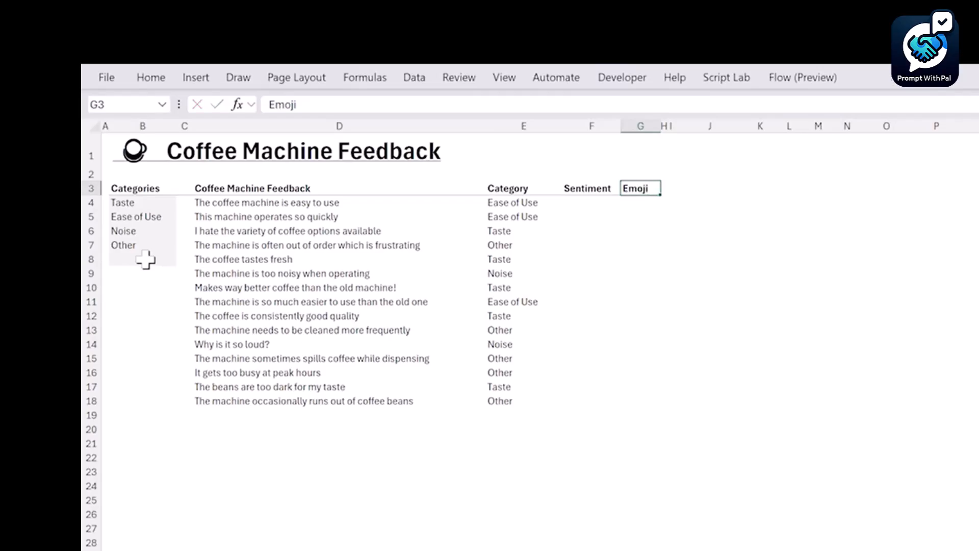
pyautogui.press('Return')
# - Extend the COPILOT formula in E4 with the prompt "return these columns" and the headers E3:G3 as context
pyautogui.press('Left')
pyautogui.press('Left')
pyautogui.press('F2')
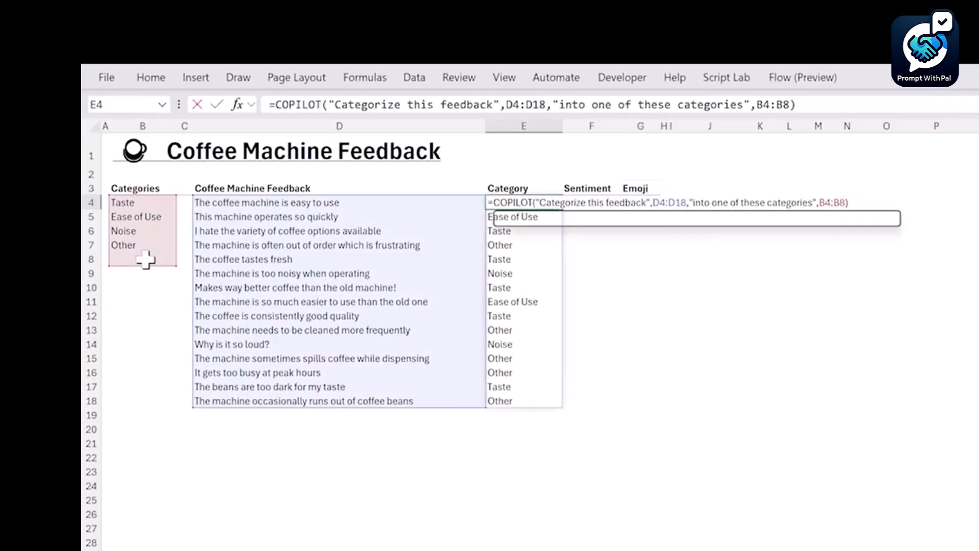
pyautogui.write(',')
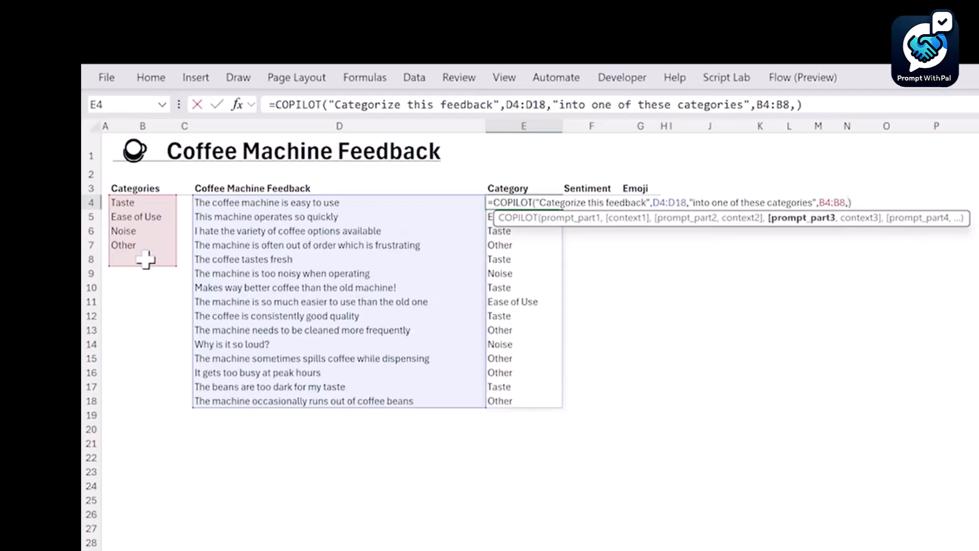
pyautogui.write('"return these columns",')
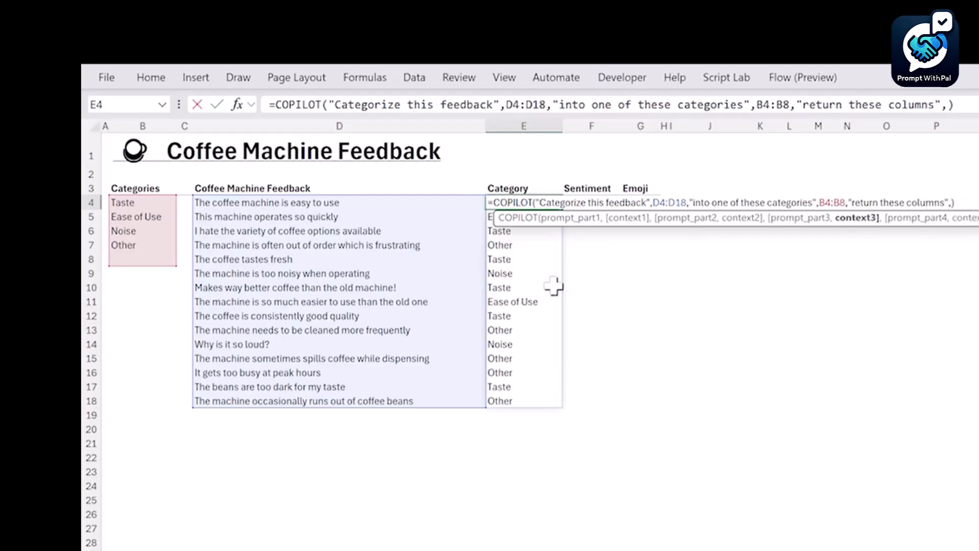
pyautogui.moveTo(516, 189); pyautogui.dragTo(633, 187)
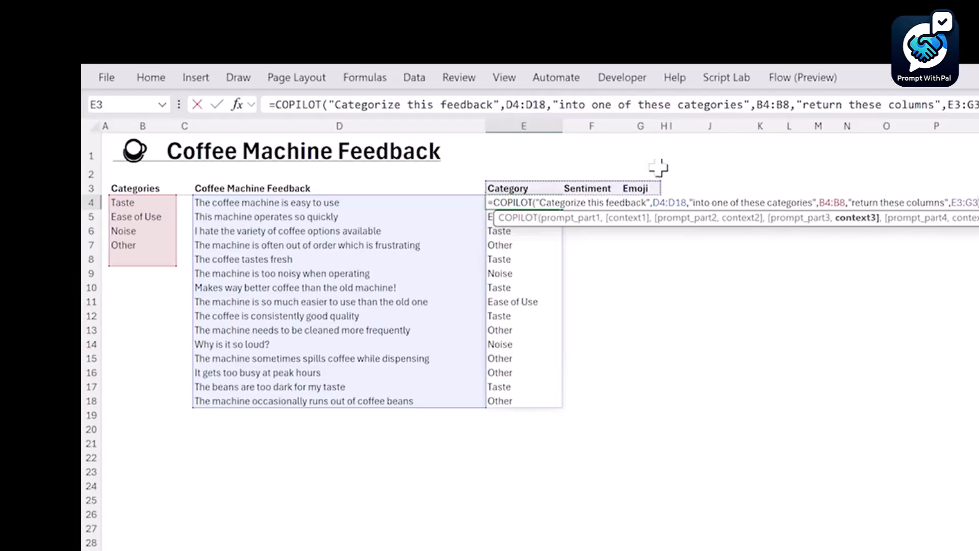
pyautogui.press('Return')
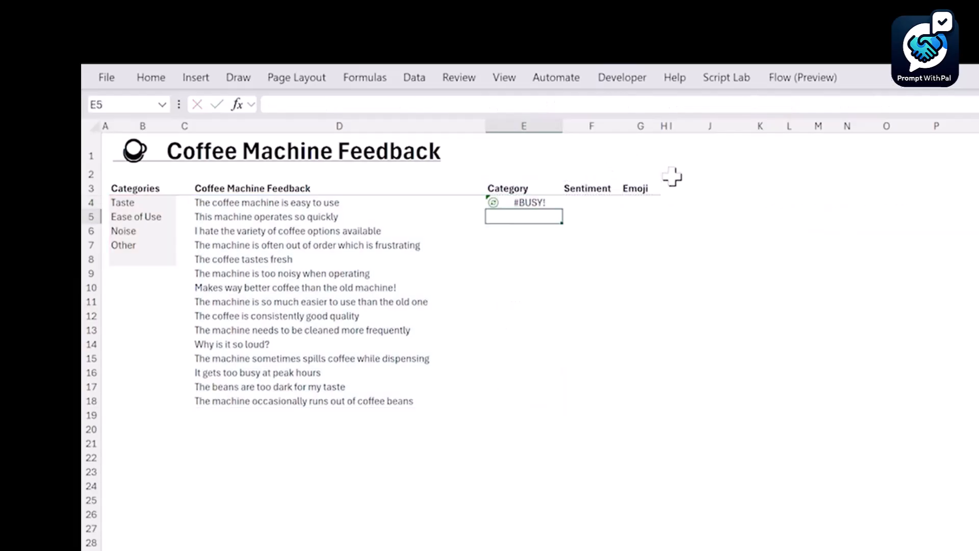
# - Start a PIVOTBY formula in J4 with the categories E4:E18 as row fields and the emojis G4:G18 as column fields
pyautogui.press('Up')
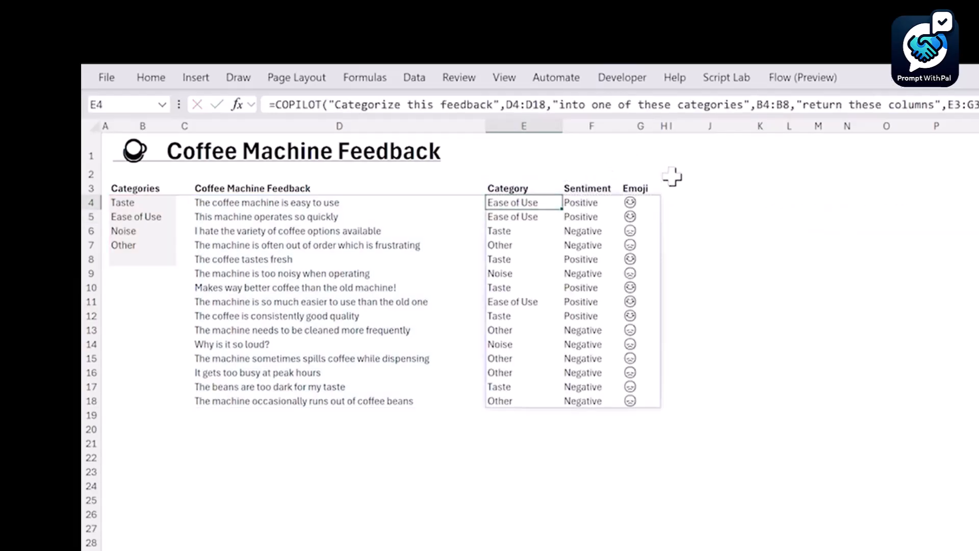
pyautogui.press('Right')
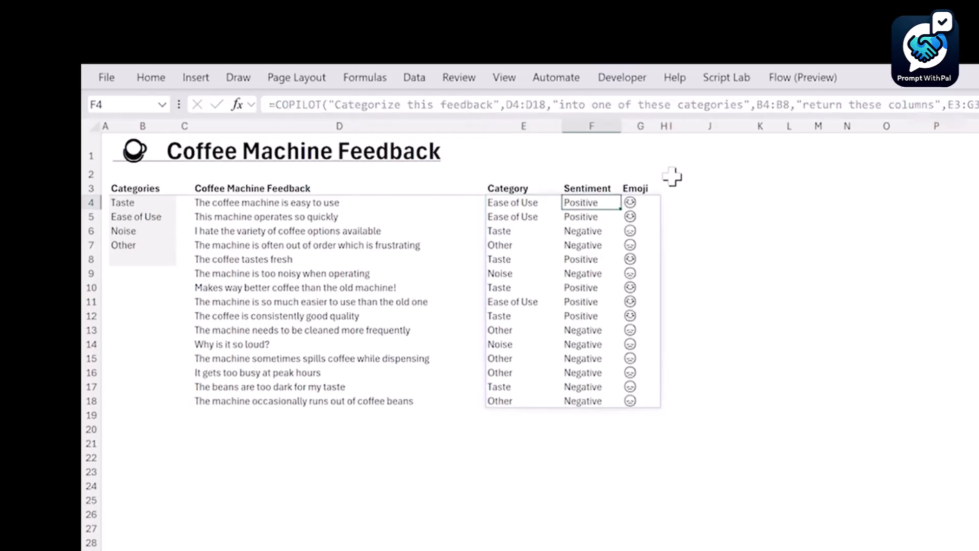
pyautogui.press('Right')
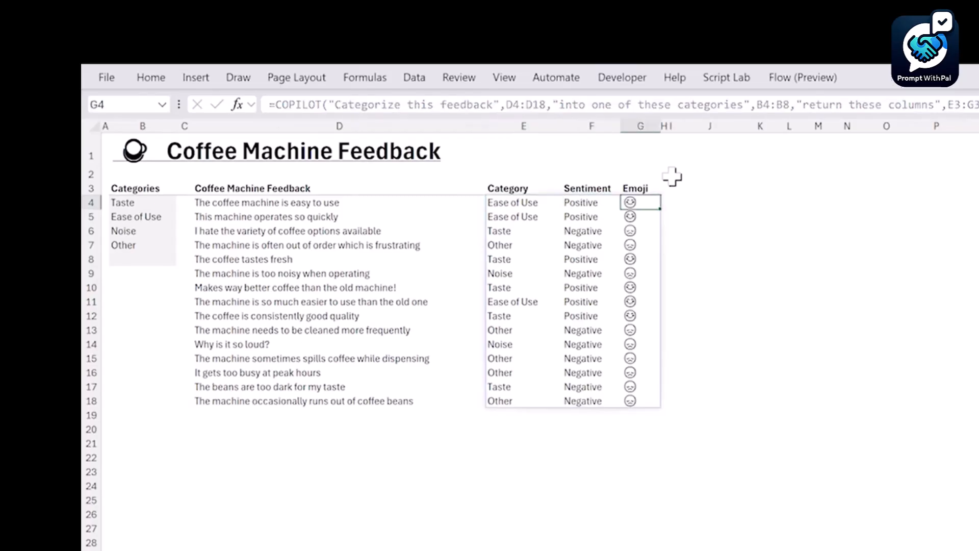
pyautogui.press('Right')
pyautogui.press('Right')
pyautogui.press('Right')
pyautogui.write('=pivot')
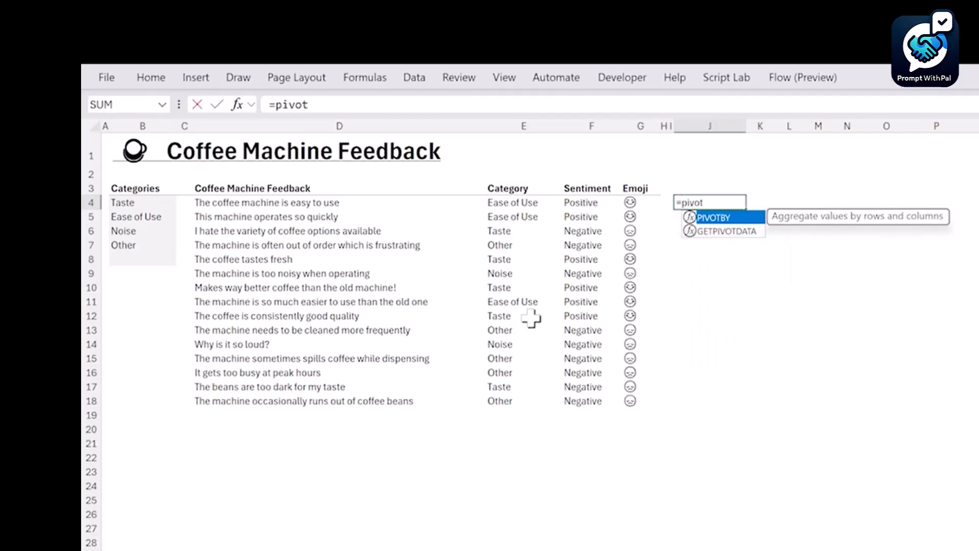
pyautogui.press('Tab')
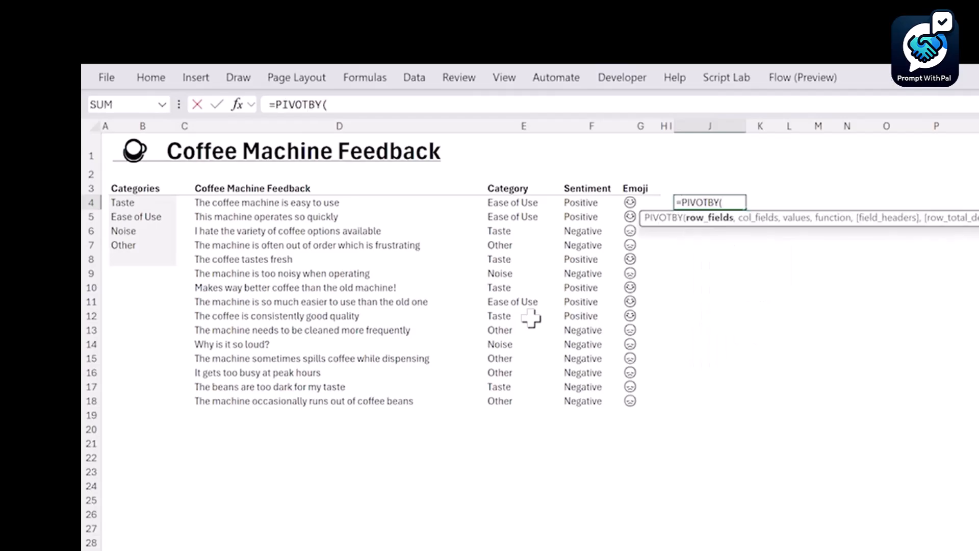
pyautogui.moveTo(510, 202); pyautogui.dragTo(515, 403)
pyautogui.write(',')
pyautogui.moveTo(633, 202); pyautogui.dragTo(636, 397)
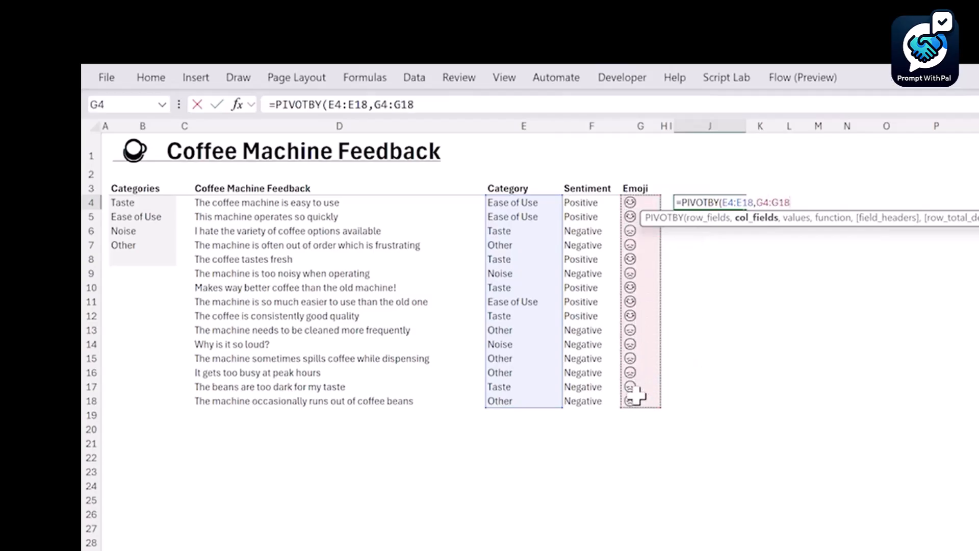
# - Complete the PIVOTBY formula with G4:G18 as the values and COUNTA as the aggregation function
pyautogui.write(',')
pyautogui.moveTo(632, 203); pyautogui.dragTo(646, 399)
pyautogui.write(',')
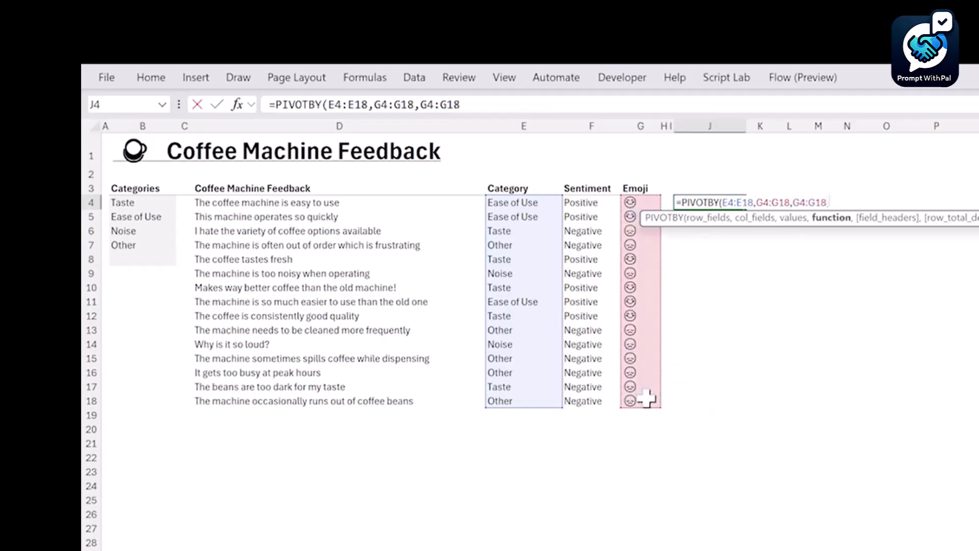
pyautogui.write('counta')
pyautogui.press('Tab')
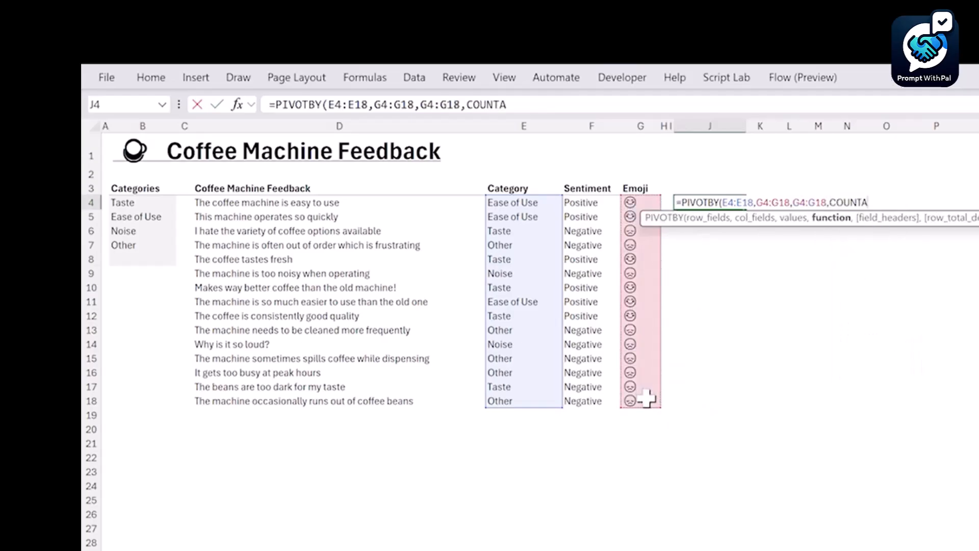
pyautogui.write(')')
pyautogui.press('Return')
pyautogui.press('Up')
pyautogui.press('Down')
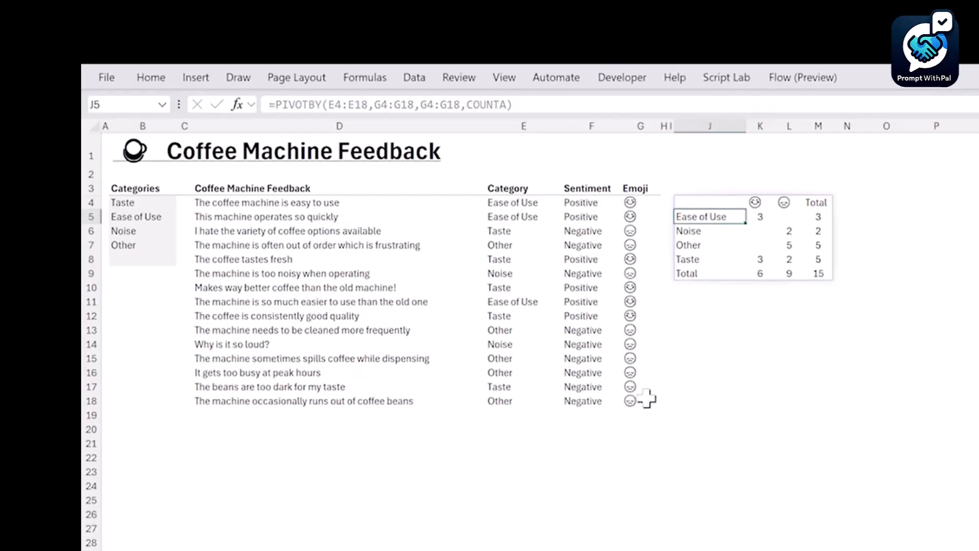
pyautogui.hotkey('ctrl', 'Down')
pyautogui.hotkey('ctrl', 'Up')
pyautogui.press('Right')
pyautogui.press('Right')
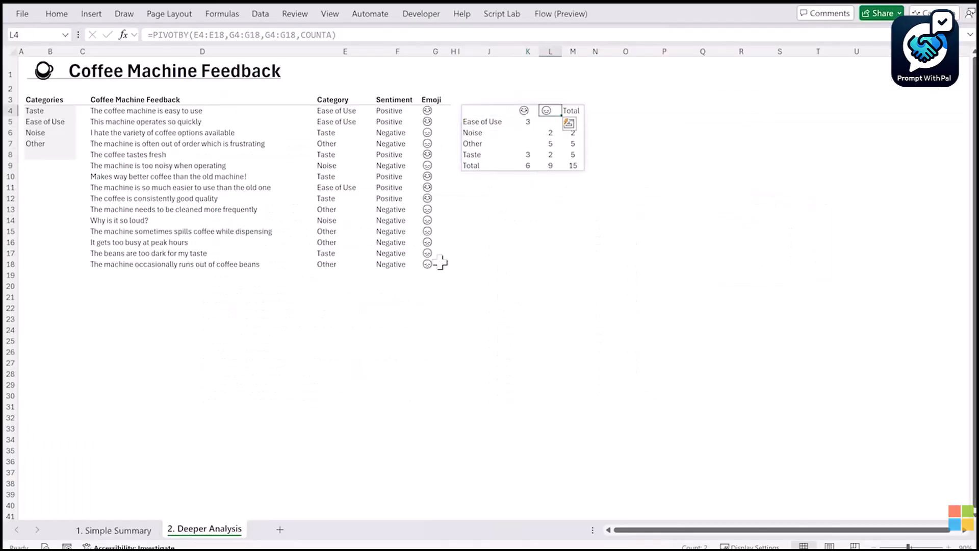
# - Add "Maintenance" as a new feedback category in B8
pyautogui.click(49, 153)
pyautogui.write('Maintenance')
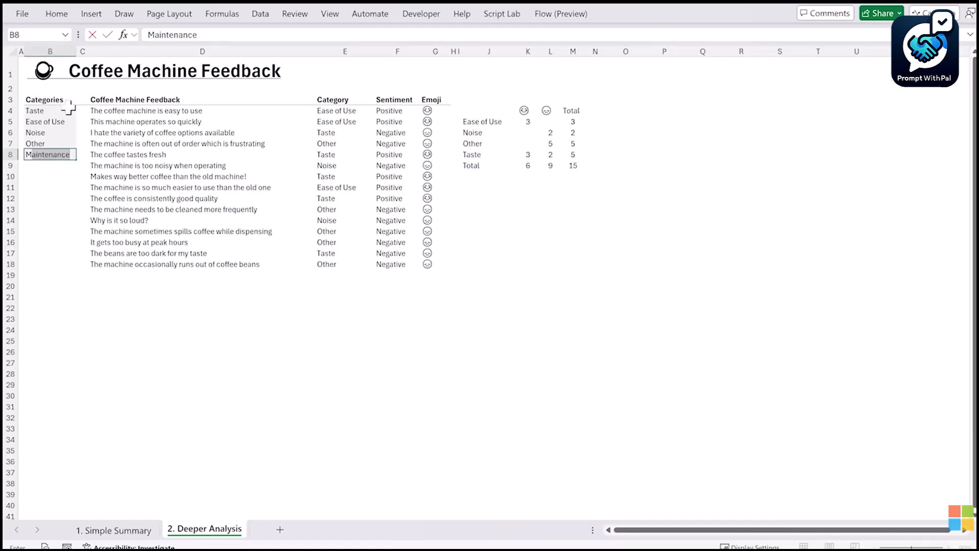
pyautogui.press('Return')
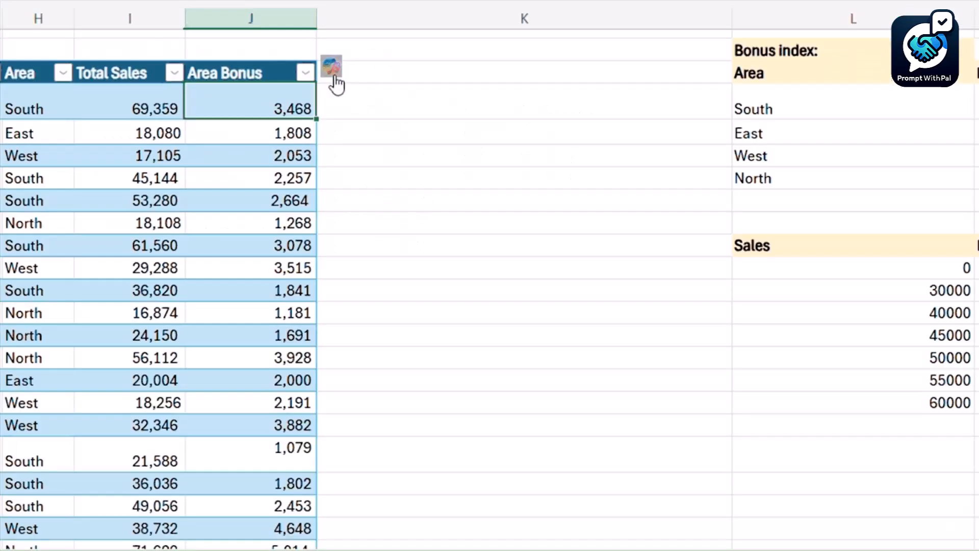
# - Have Copilot explain the formula in the first Area Bonus cell and read the explanation through to its summary
pyautogui.click(334, 74)
pyautogui.click(397, 154)
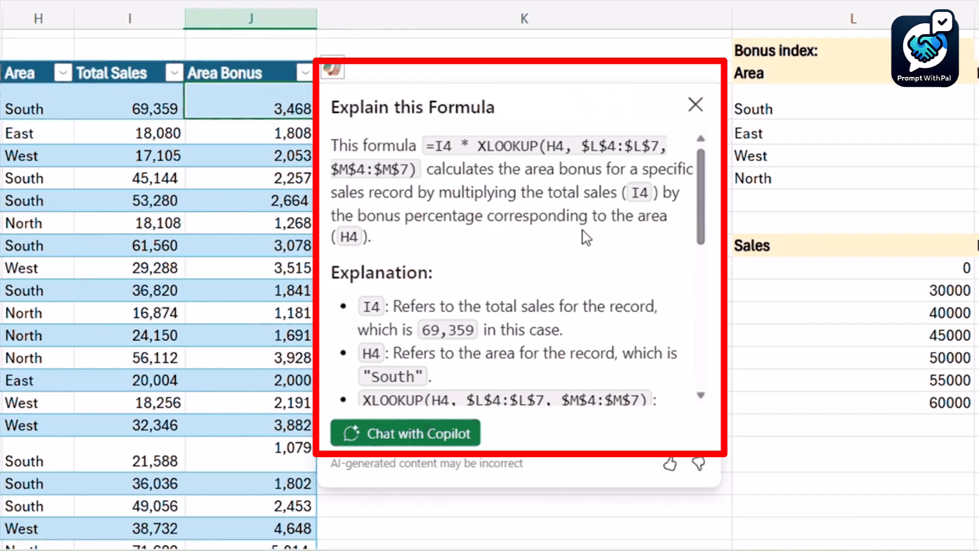
pyautogui.scroll(-5, 586, 238)
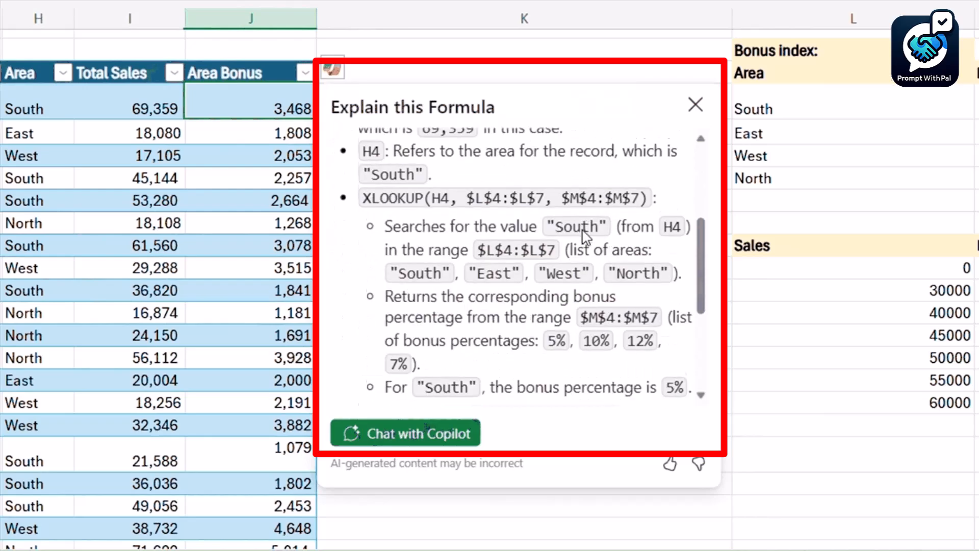
pyautogui.scroll(-5, 586, 238)
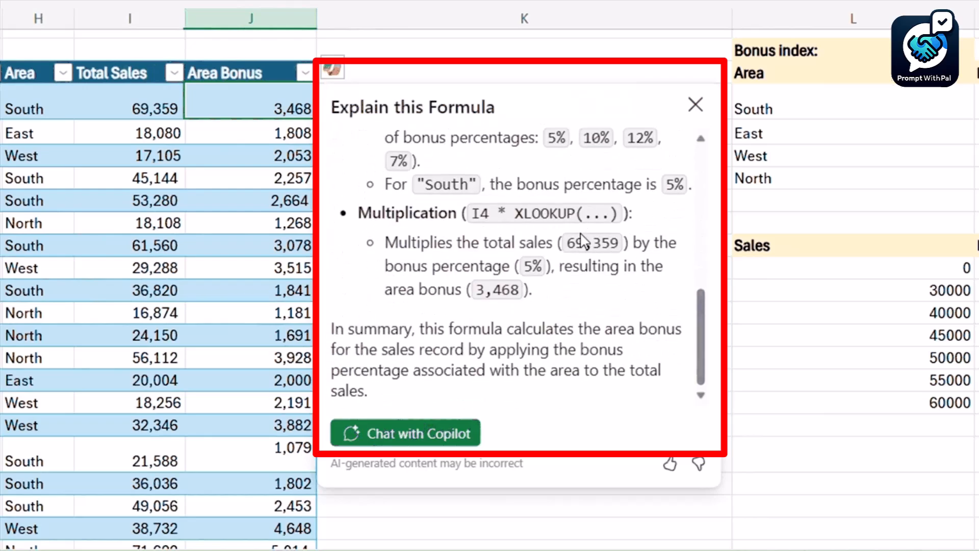